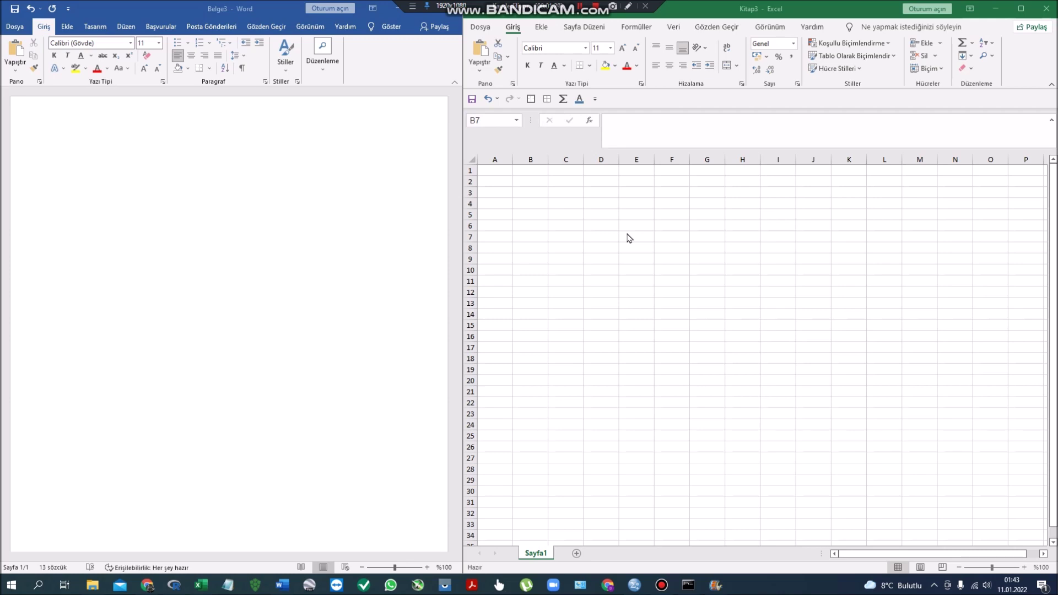
Type the heading 'Doğrusal programlamanın ön koşulları' and list Doğrusallık, Kısıtlılık yada sınırlılık, amaç fonksiyonunun belirlenmesi
click(195, 144)
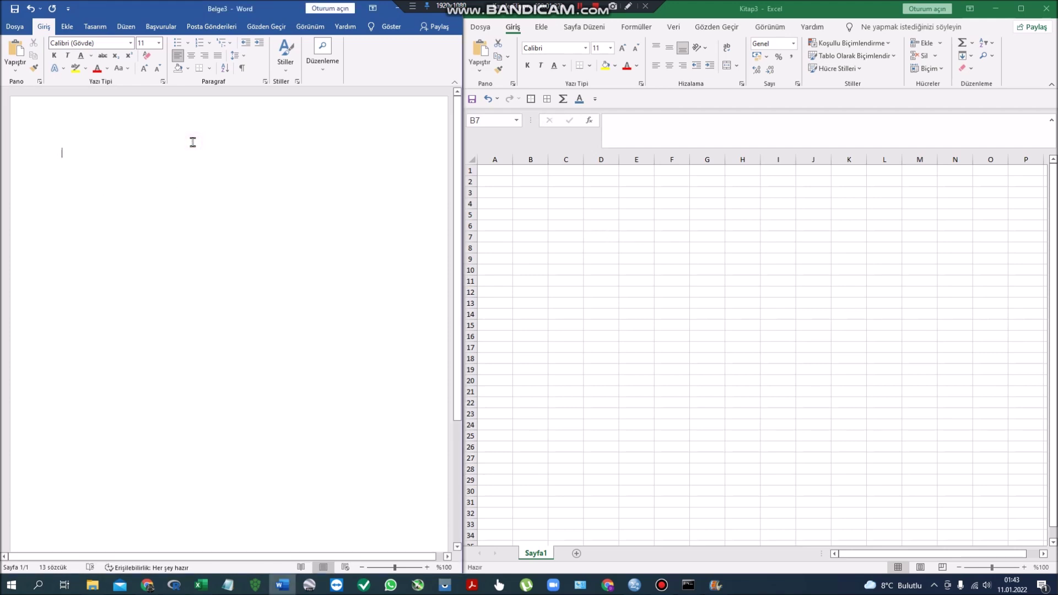
text(Doğrusal prog)
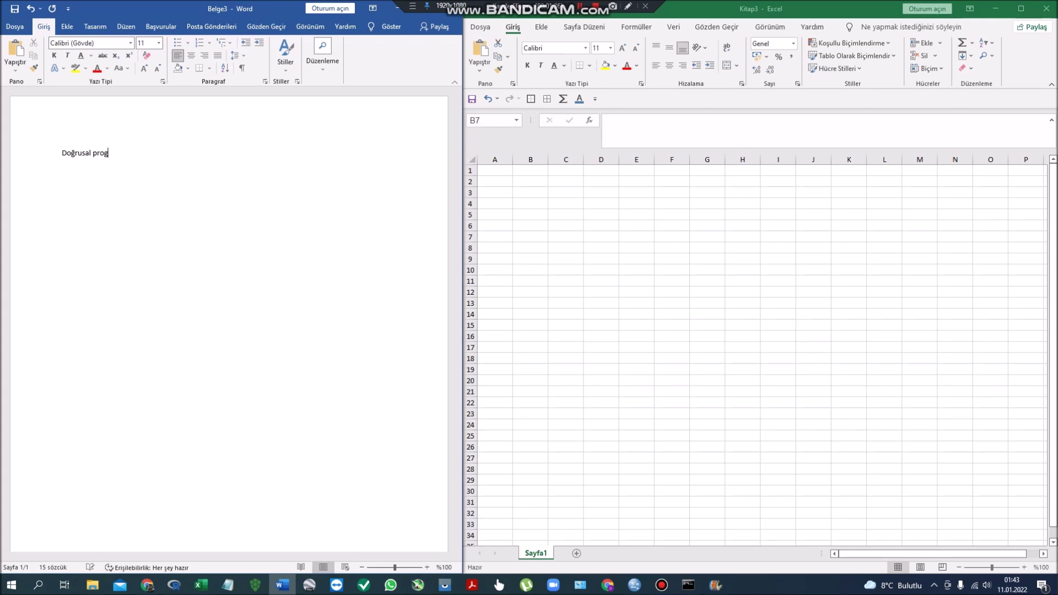
text(armlamanın ön koşullar)
text(1.)
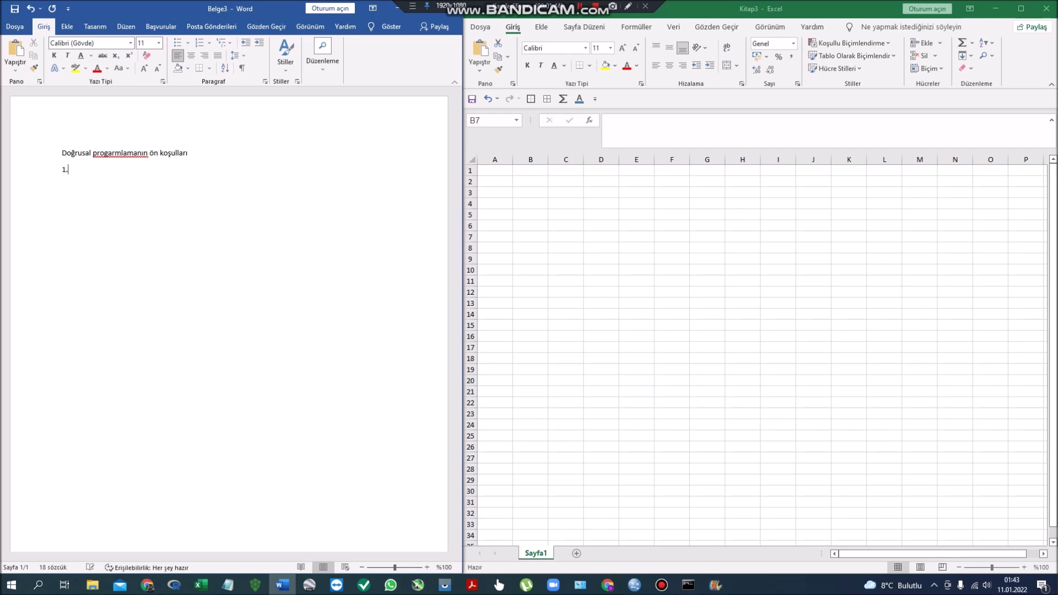
text( doğrusallık)
key(Return)
text(kısıtlılık)
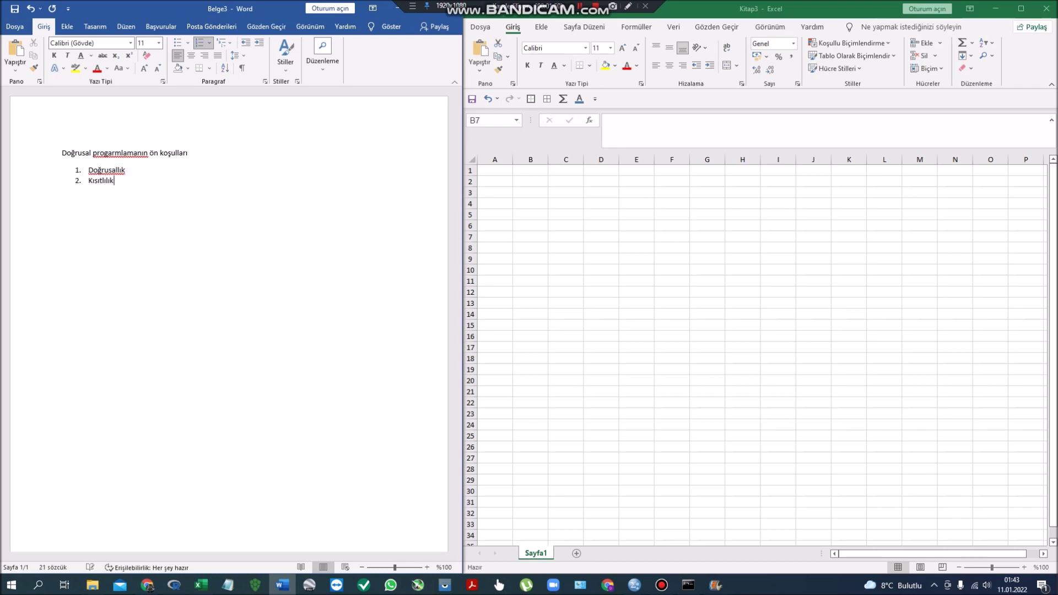
text( yada sınırlılık)
key(Return)
text(3 amaç )
text(fonksiyonunun belirlenmesi)
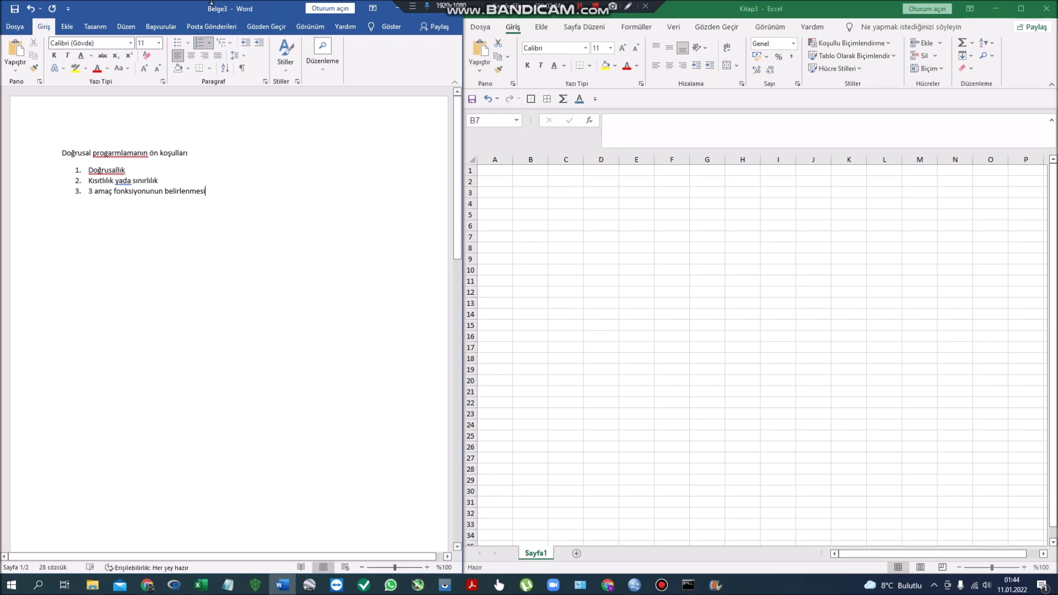
drag(87, 170, 133, 174)
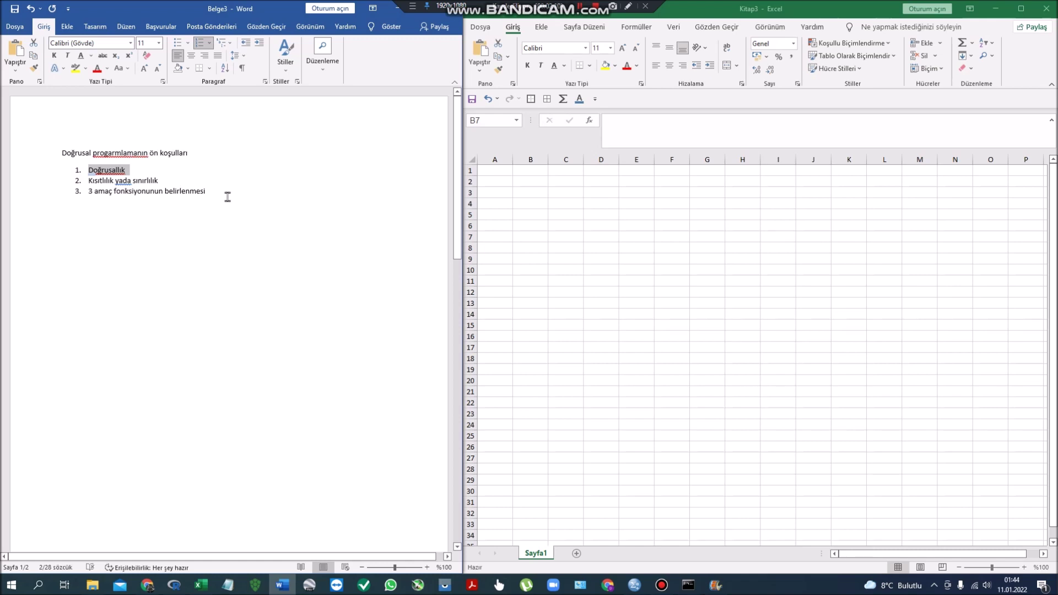
click(226, 195)
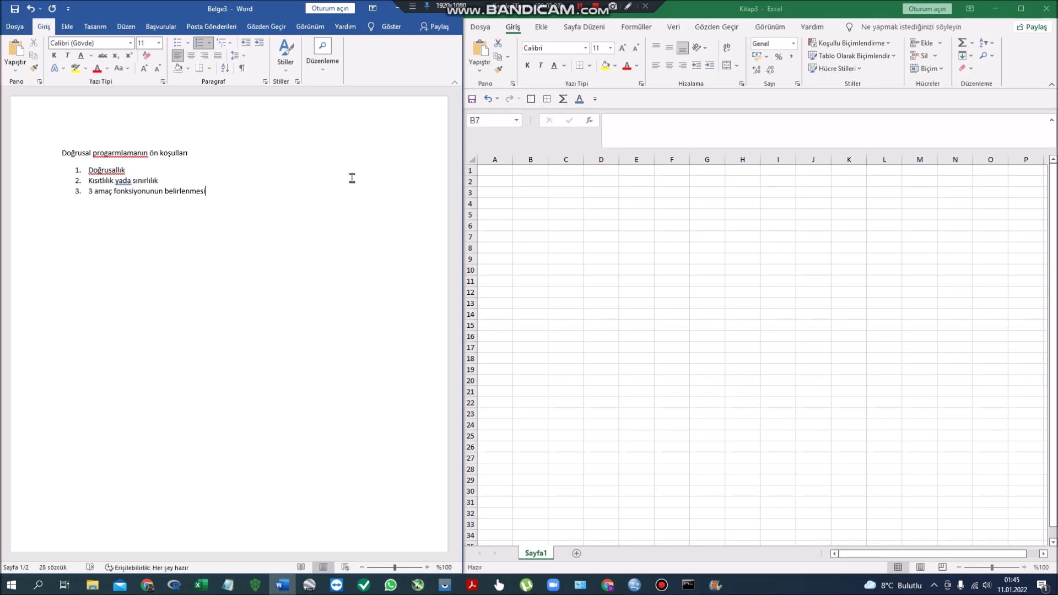
Switch from the Word document to the empty Excel workbook Kitap3
key(alt+Tab)
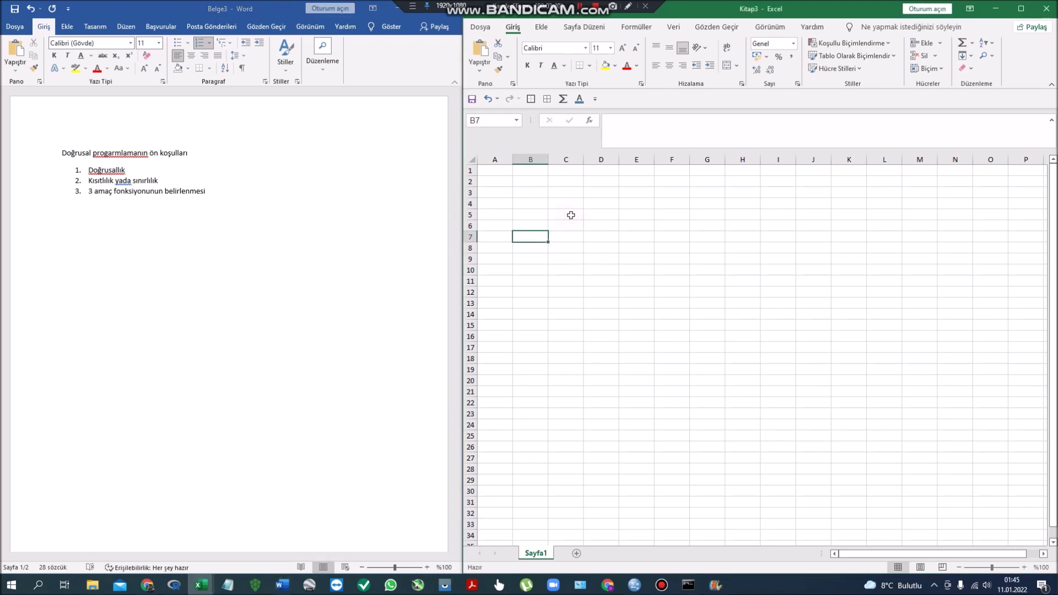
Enter the column headers x1, y1 and y2 in cells B7:D7
key(F2)
text(x1)
key(Tab)
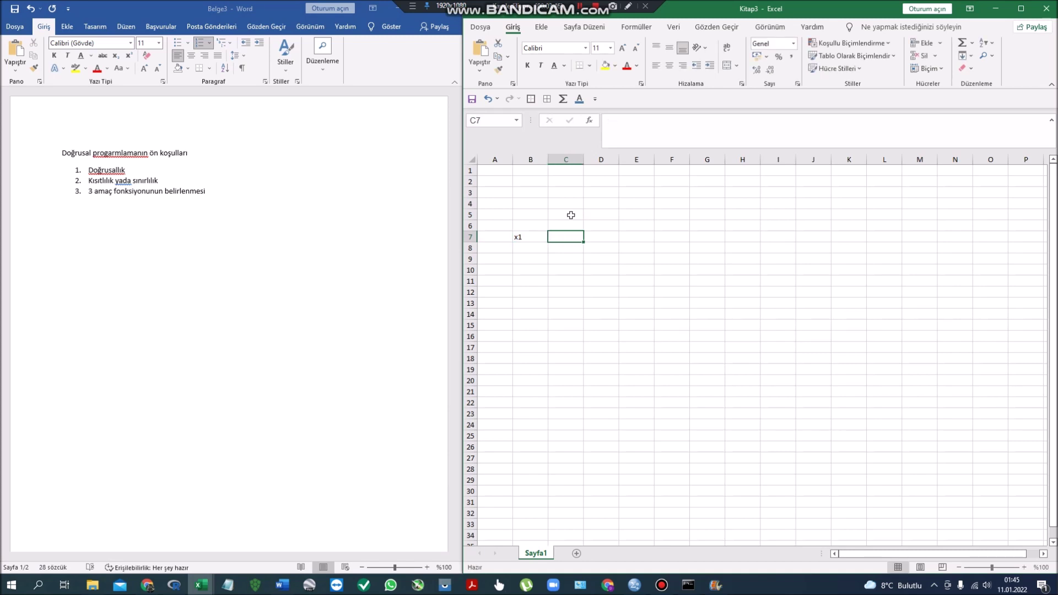
text(y1)
key(Tab)
text(y2)
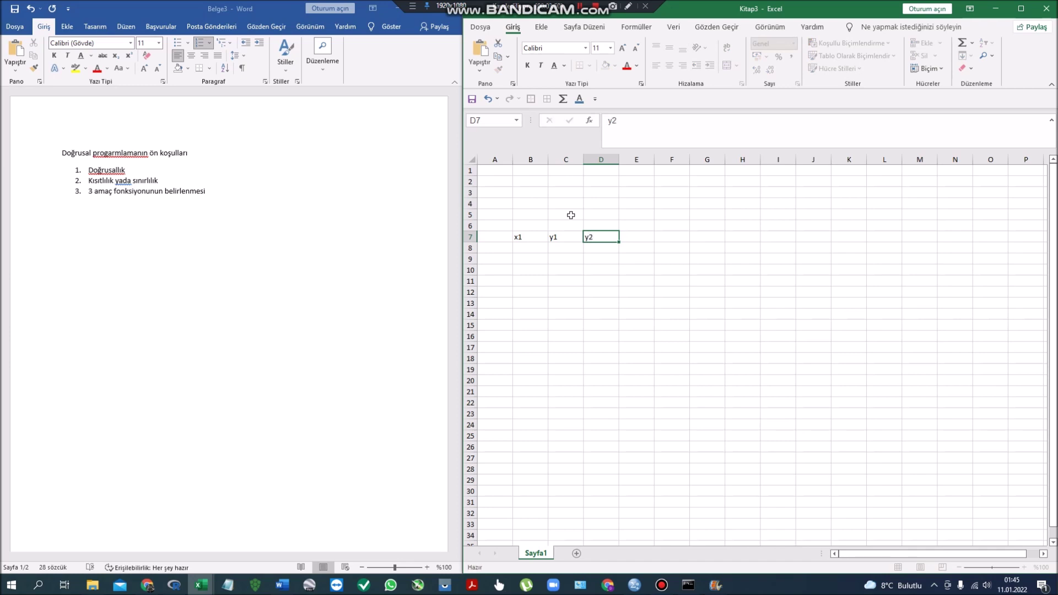
key(Return)
Fill the x1 column with the series 1, 2, 3 onward down column B
click(533, 251)
text(1)
key(Return)
text(2)
key(Return)
text(3)
key(Return)
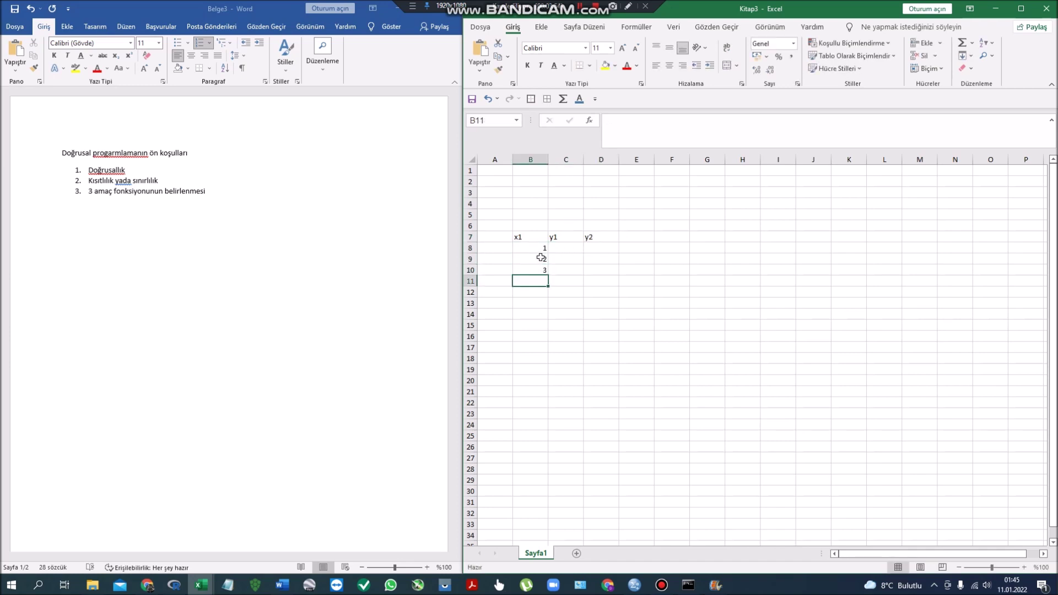
drag(539, 249, 549, 374)
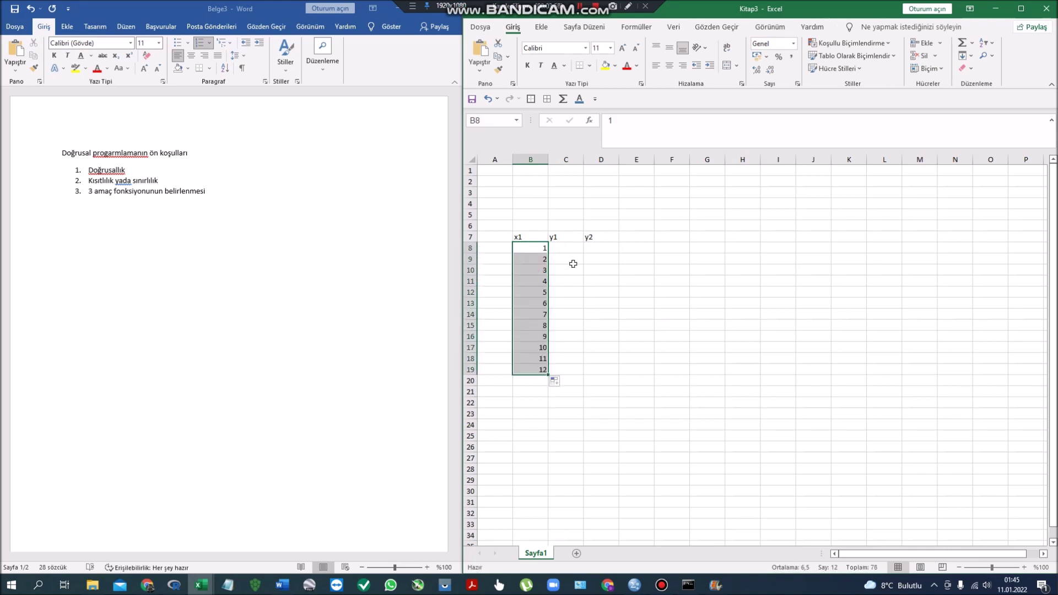
Fill the y1 column with the even numbers 2, 4 up to 20
click(562, 248)
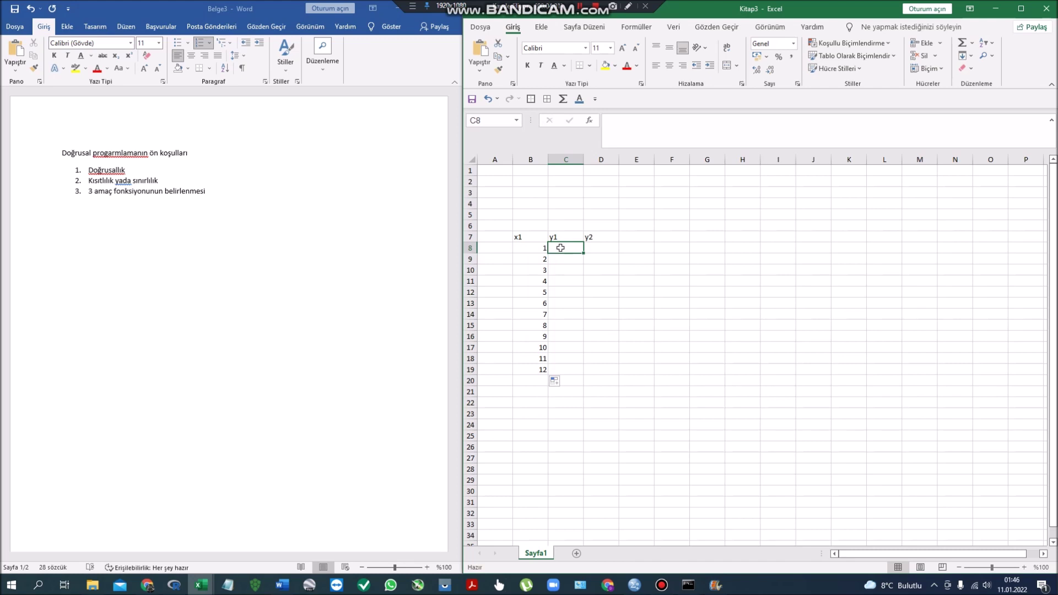
text(2)
key(Return)
text(4)
key(Return)
mouse_move(560, 248)
mouse_down()
mouse_move(584, 275)
mouse_move(579, 352)
mouse_move(607, 380)
mouse_up()
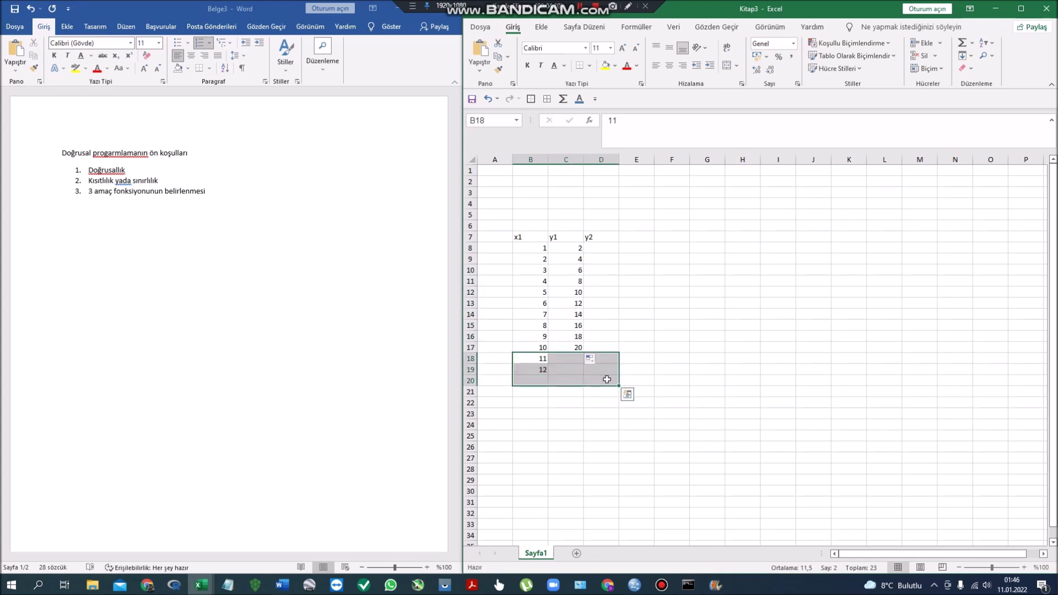
click(604, 250)
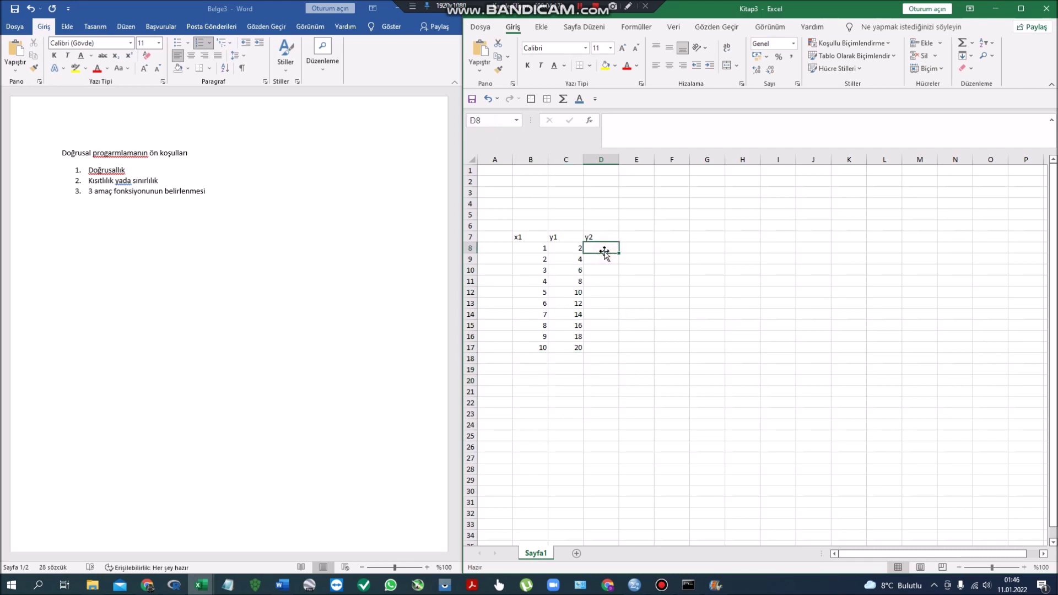
Enter the first y2 squares 1, 4, 9, 16 and 25 in column D
text(1)
key(Return)
text(4)
key(Return)
text(9)
key(Return)
mouse_move(605, 251)
mouse_down()
mouse_move(622, 296)
mouse_move(618, 356)
mouse_move(611, 279)
mouse_up()
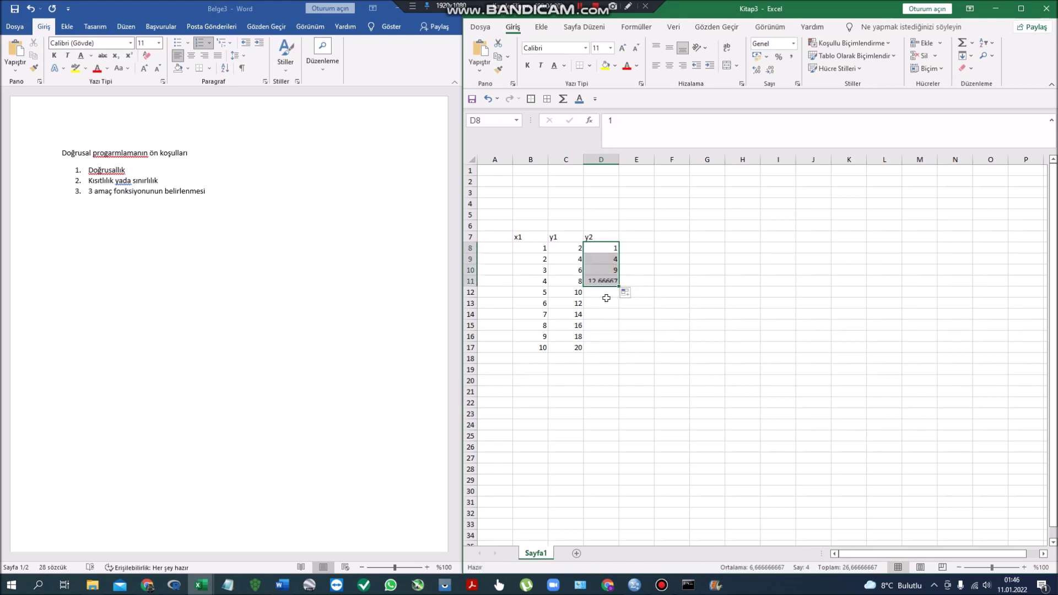
text(16)
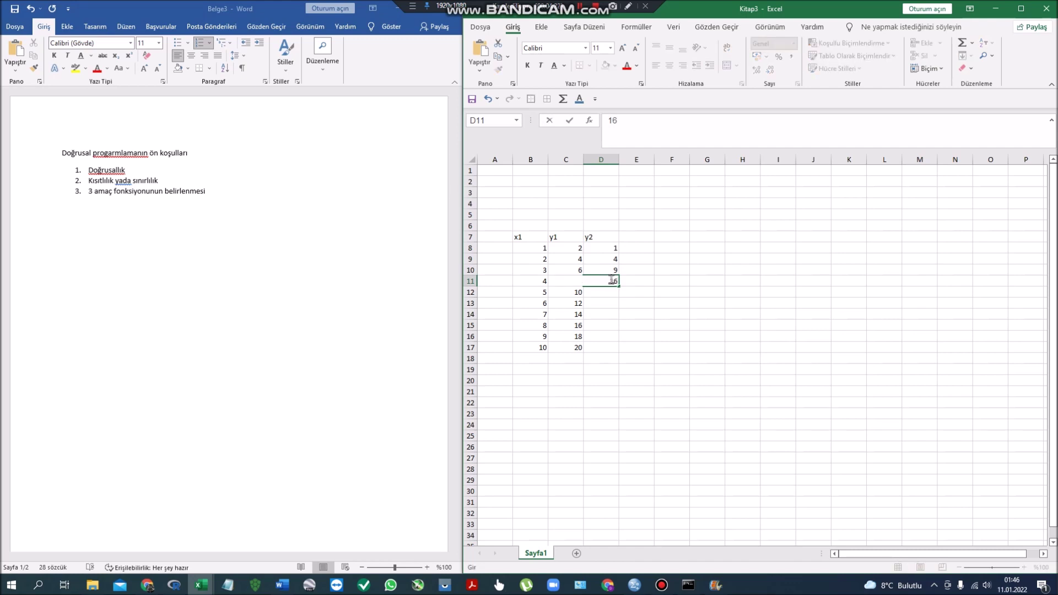
key(Return)
text(25)
key(Return)
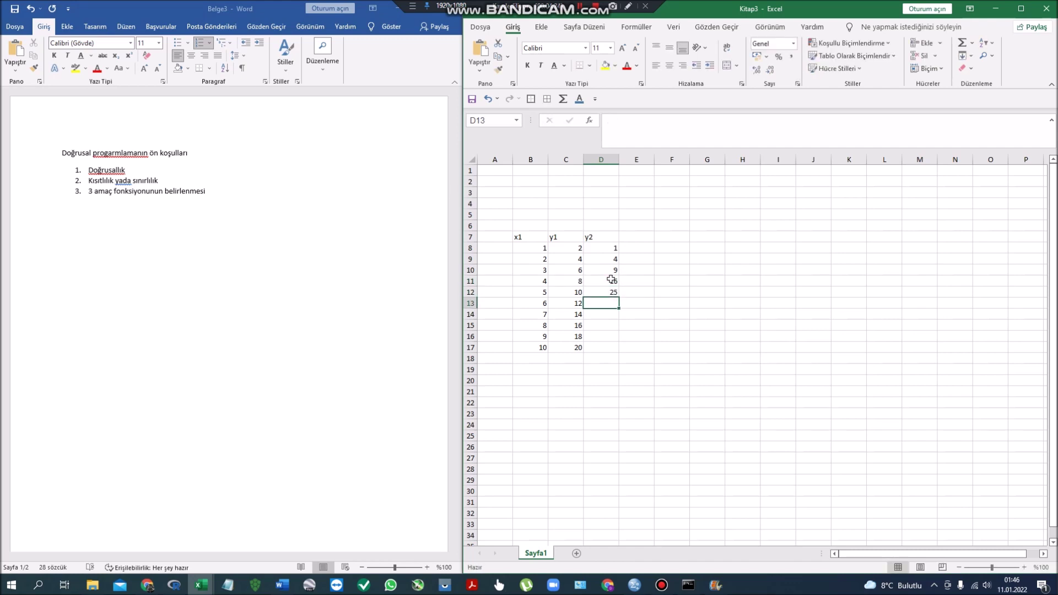
drag(612, 279, 615, 295)
mouse_move(613, 248)
mouse_down()
mouse_move(611, 347)
mouse_move(610, 337)
mouse_up()
Enter the remaining squares 36, 49, 64, 81 and 100 in D13:D17
click(608, 303)
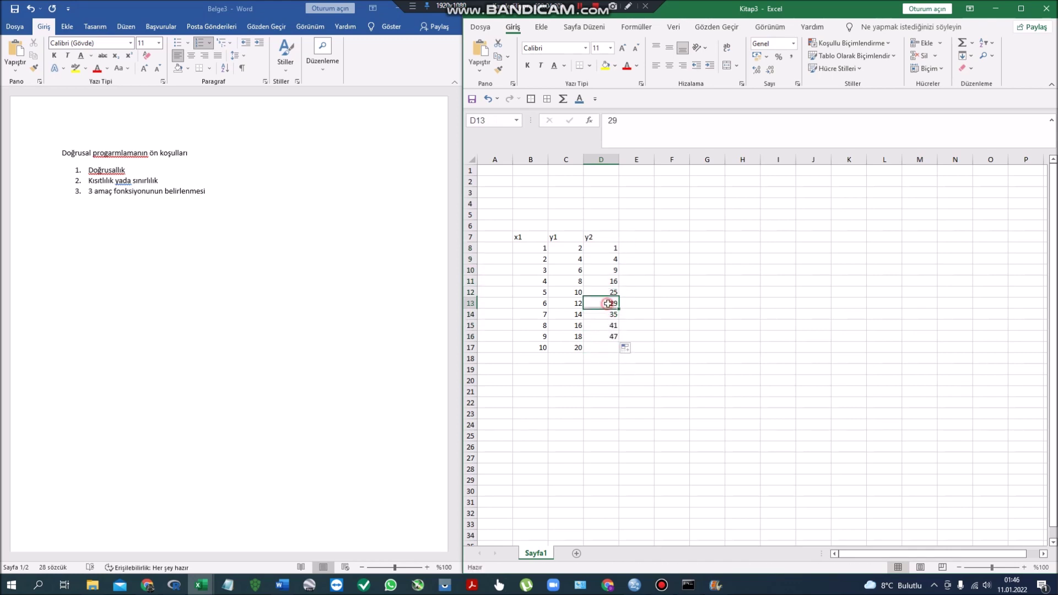
text(36)
key(Return)
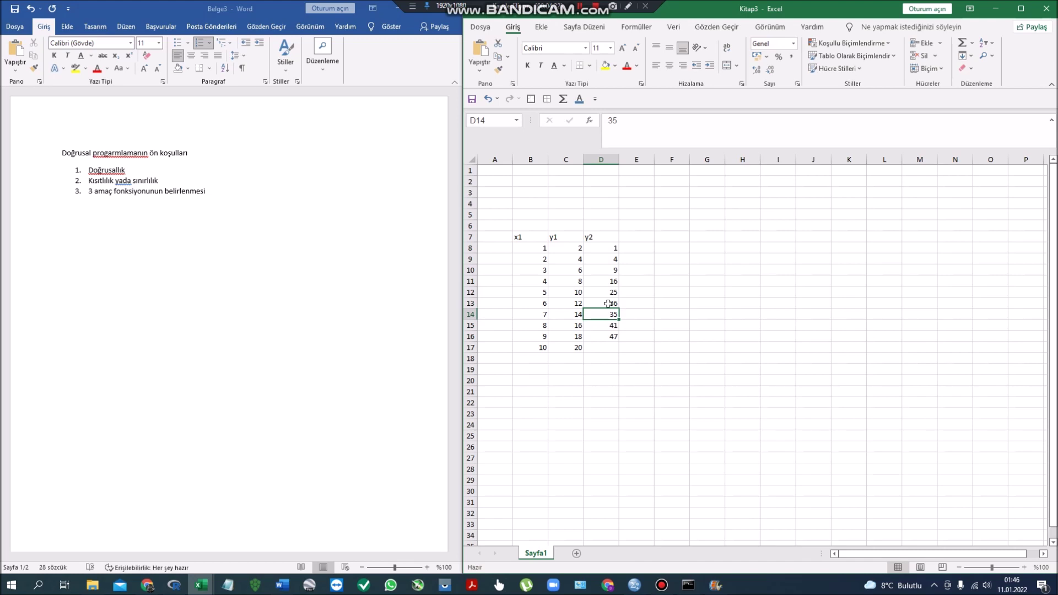
text(49)
key(Return)
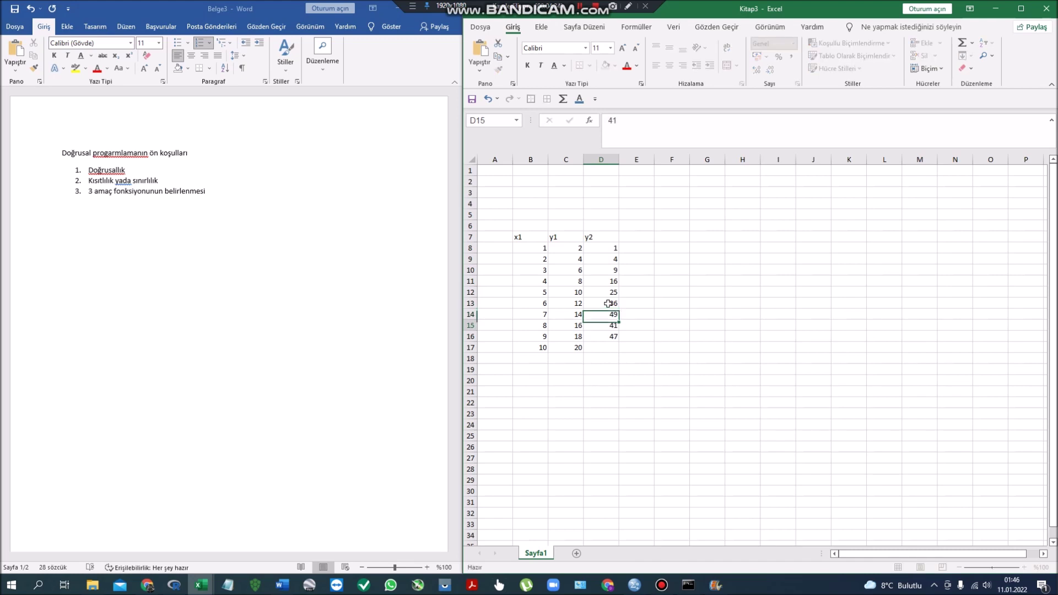
text(64)
key(Return)
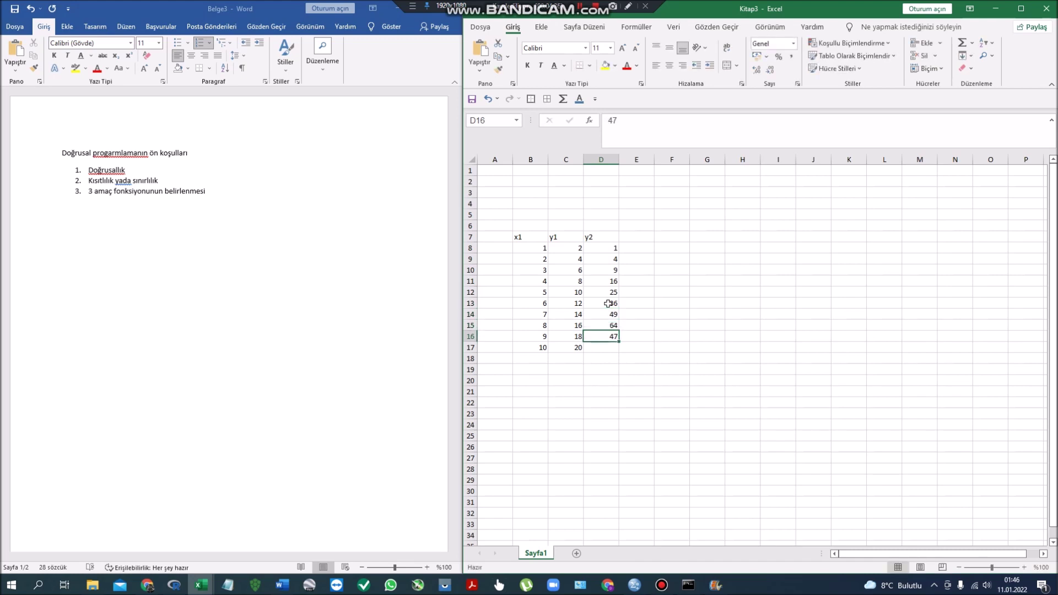
text(81)
key(Return)
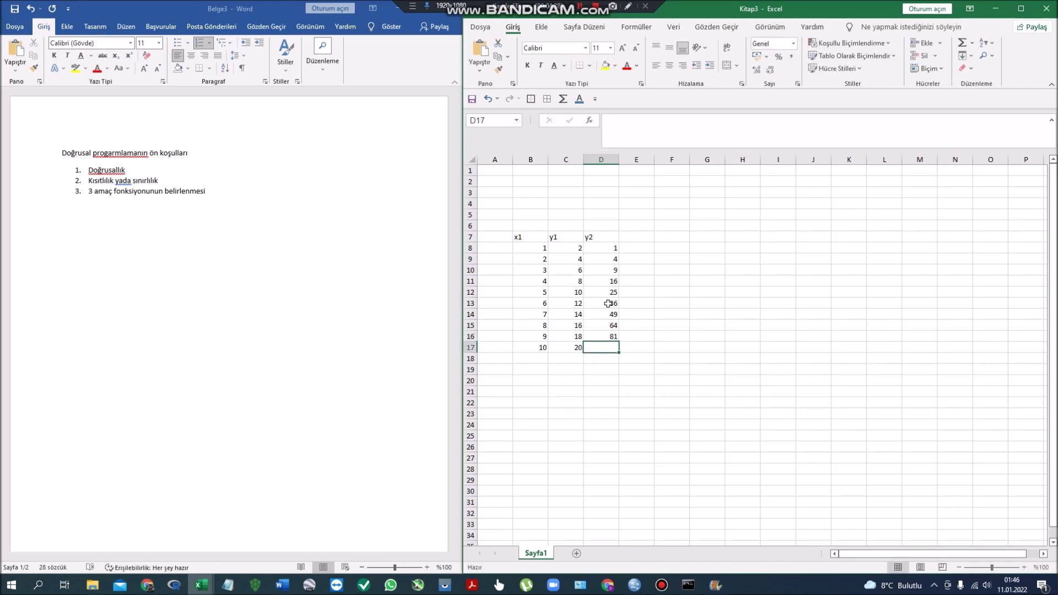
text(100)
key(Return)
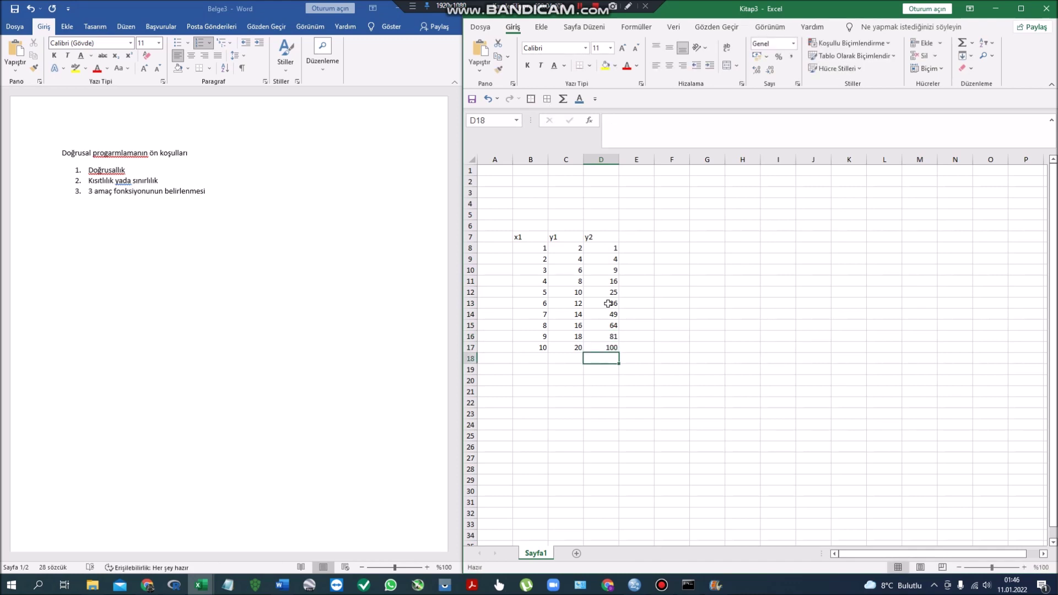
drag(529, 238, 574, 347)
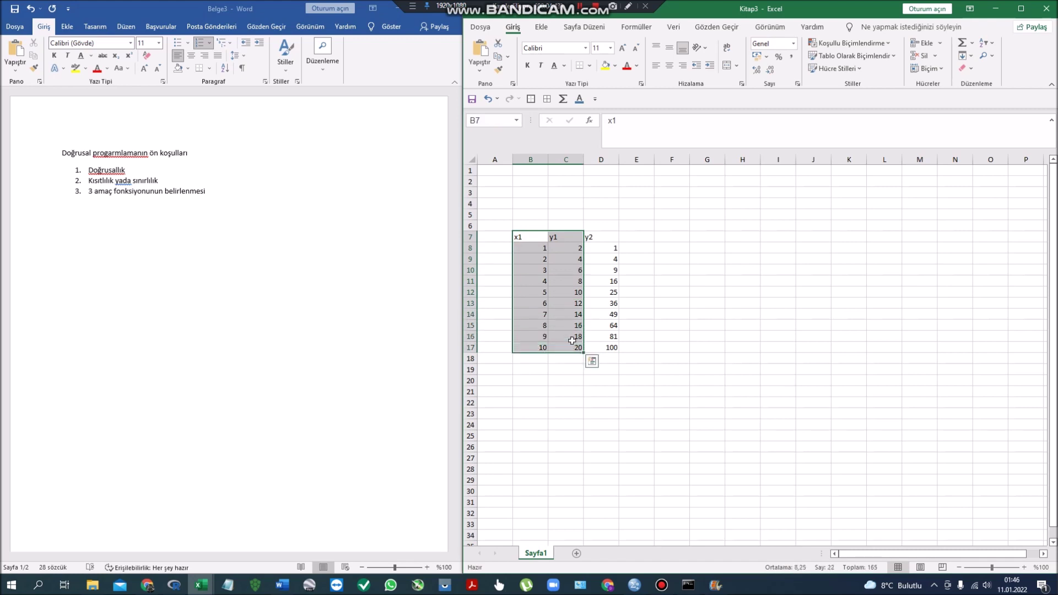
click(542, 28)
click(657, 56)
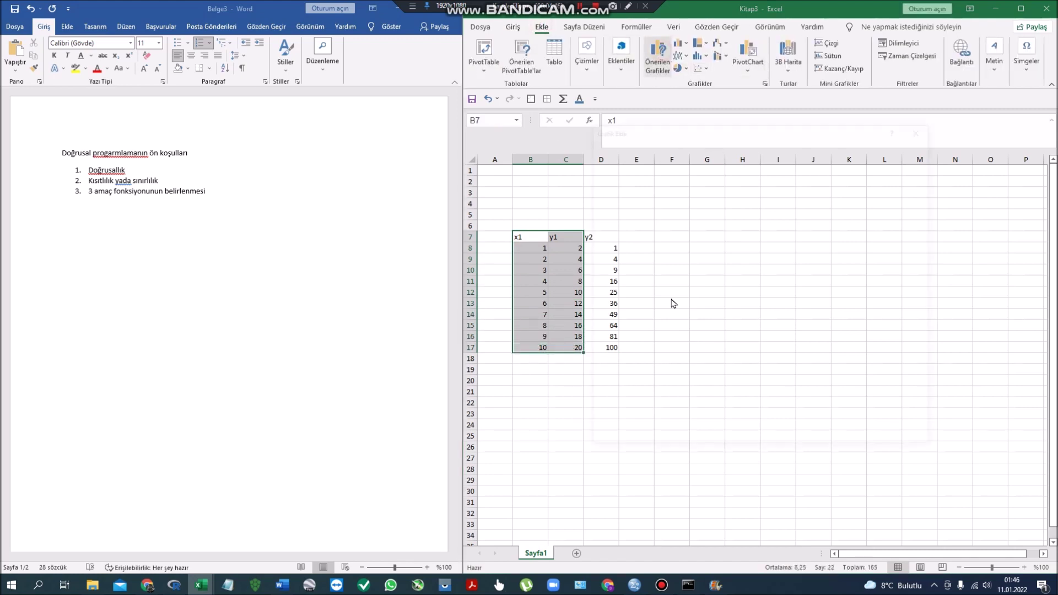
click(643, 359)
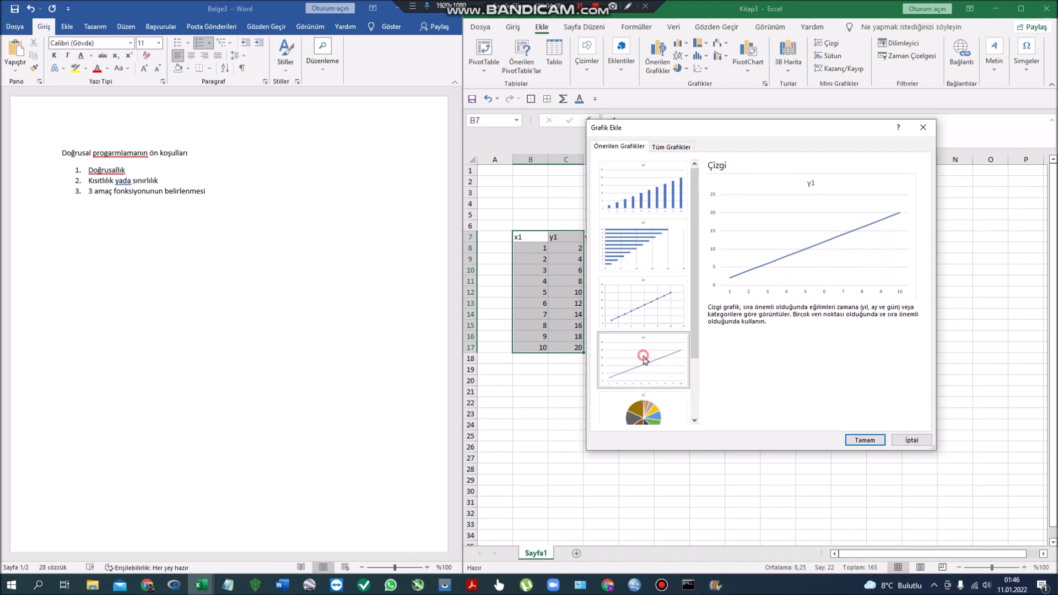
click(878, 442)
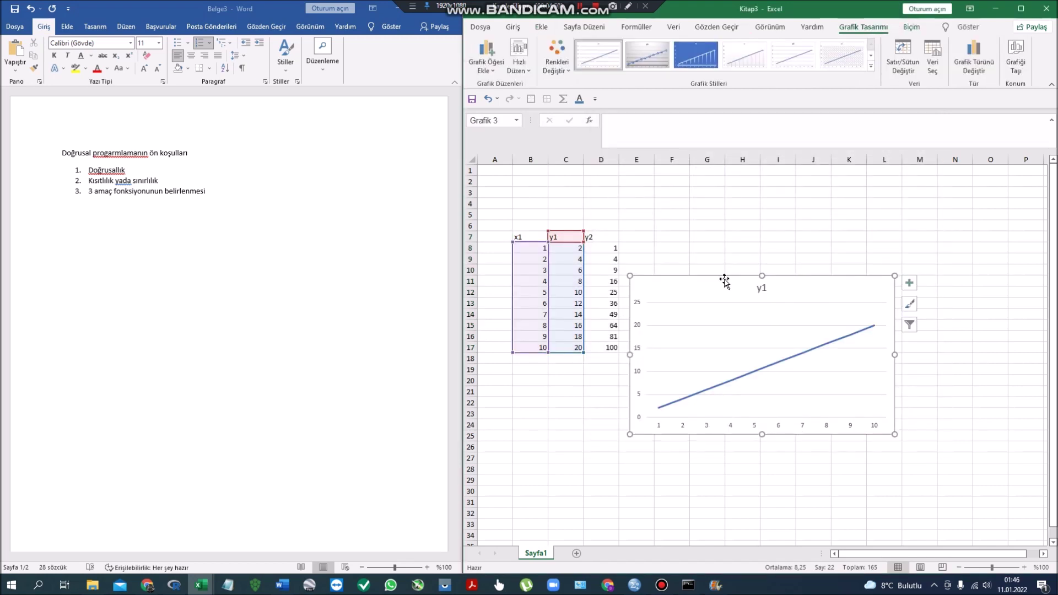
drag(710, 284, 797, 185)
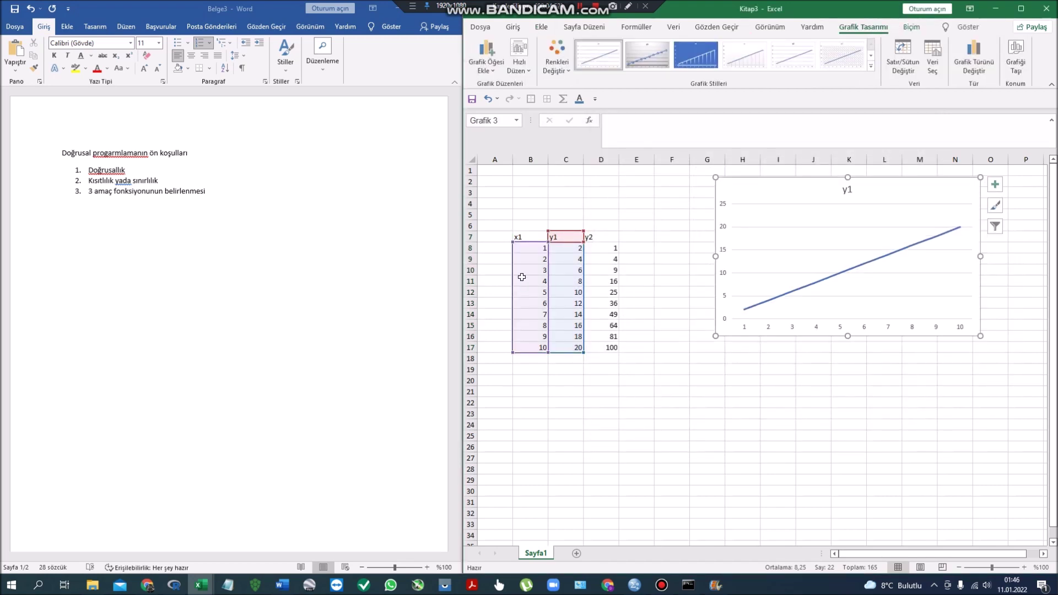
click(524, 239)
drag(524, 239, 544, 349)
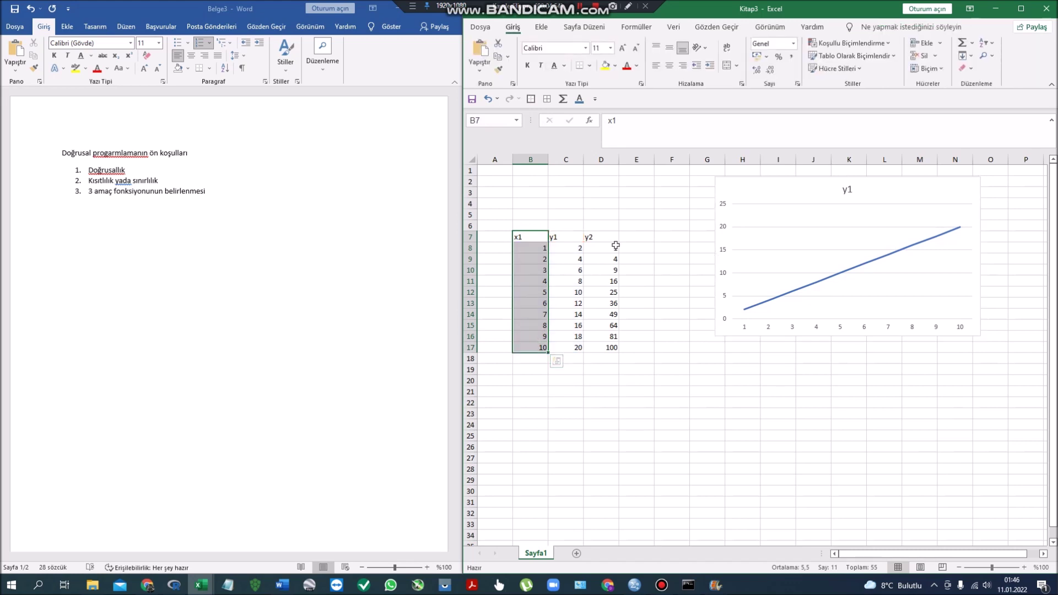
drag(613, 236, 609, 347)
click(542, 26)
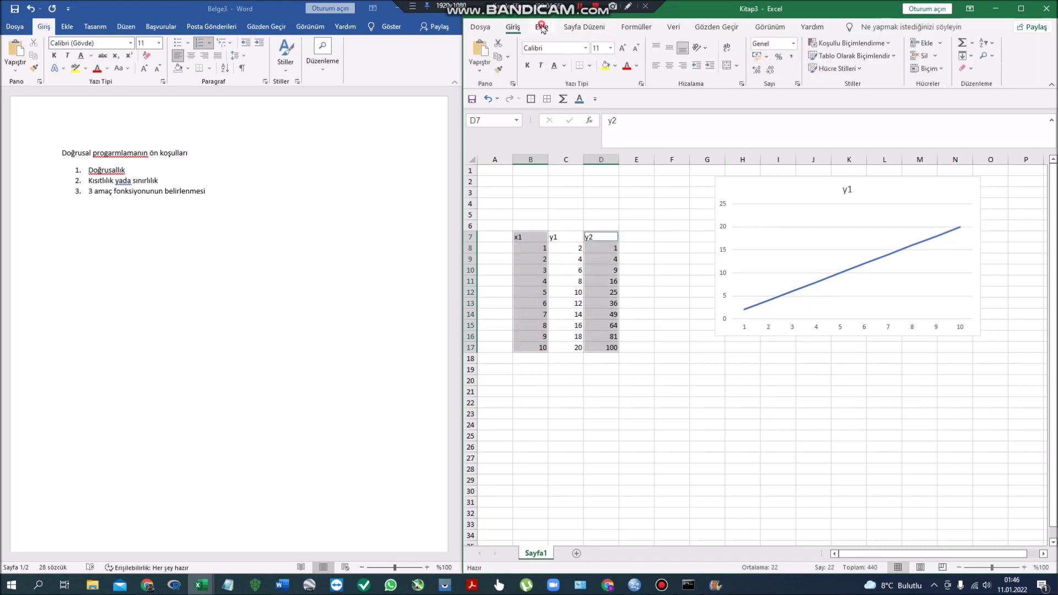
click(658, 55)
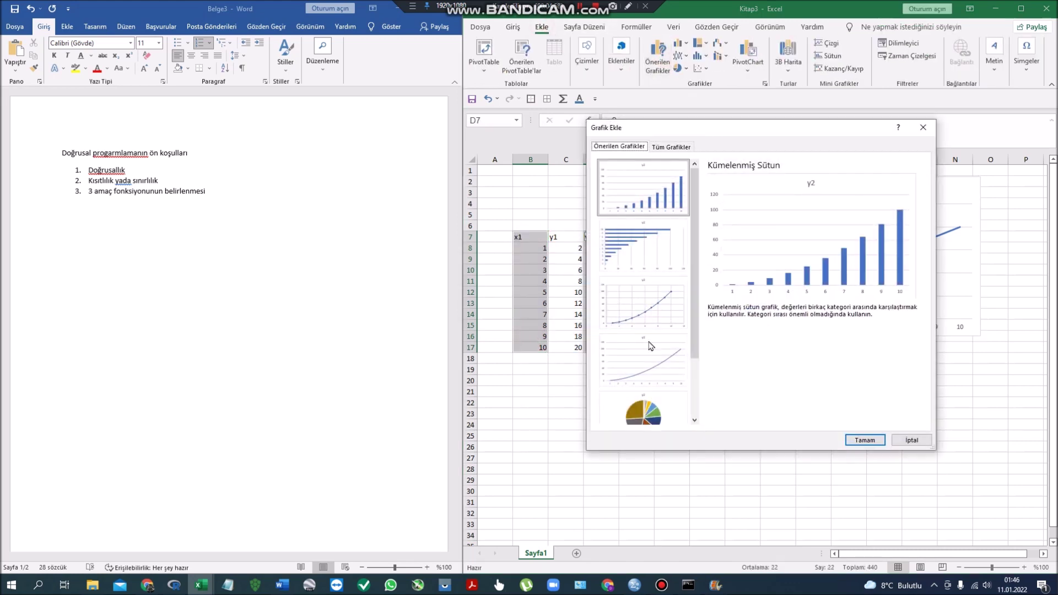
click(635, 369)
click(865, 440)
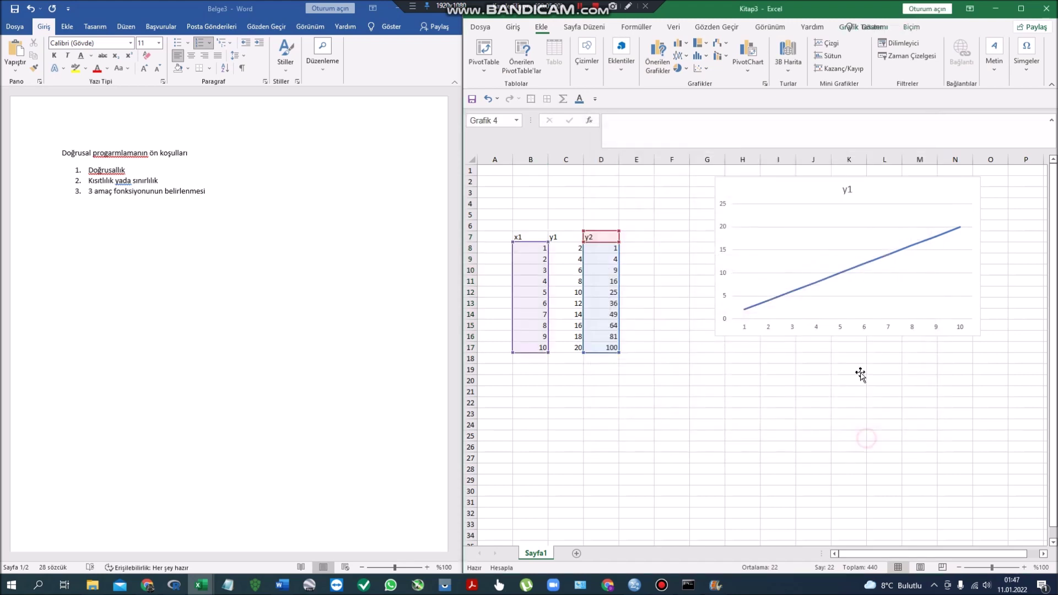
drag(812, 288, 875, 355)
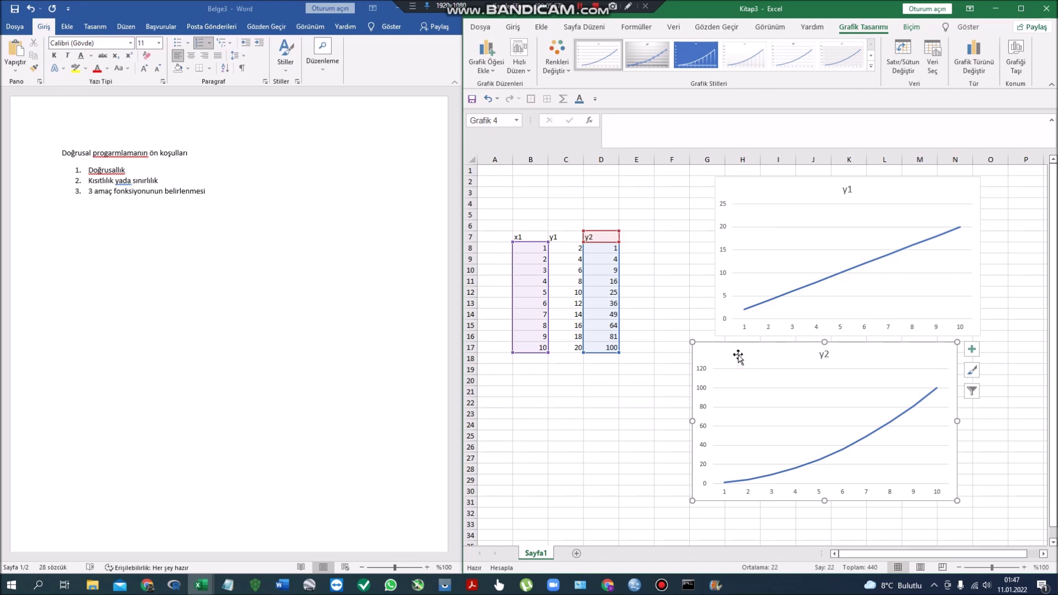
key(Delete)
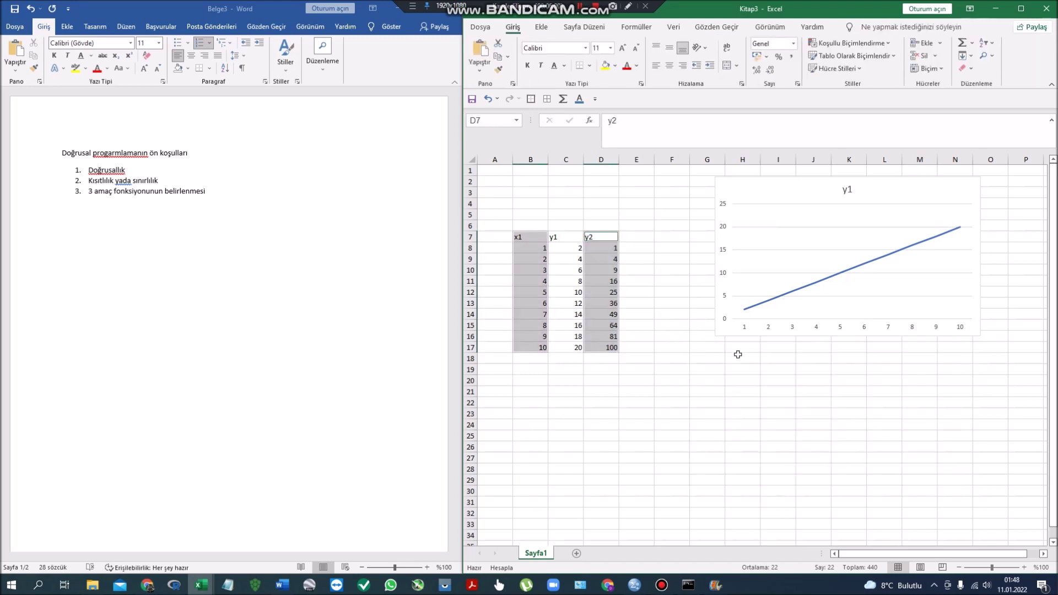
click(779, 188)
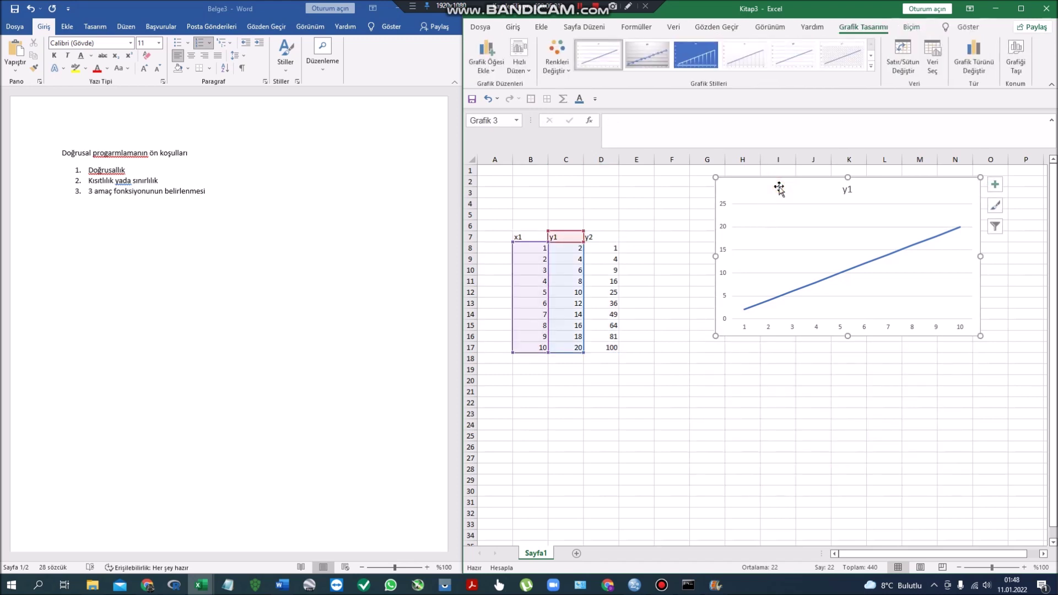
key(Delete)
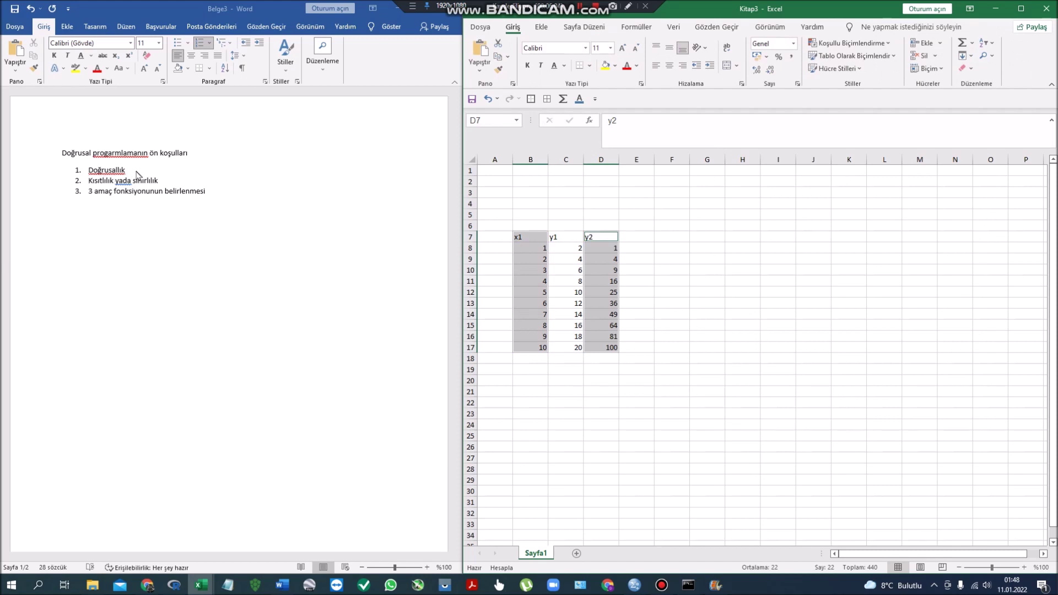
click(137, 173)
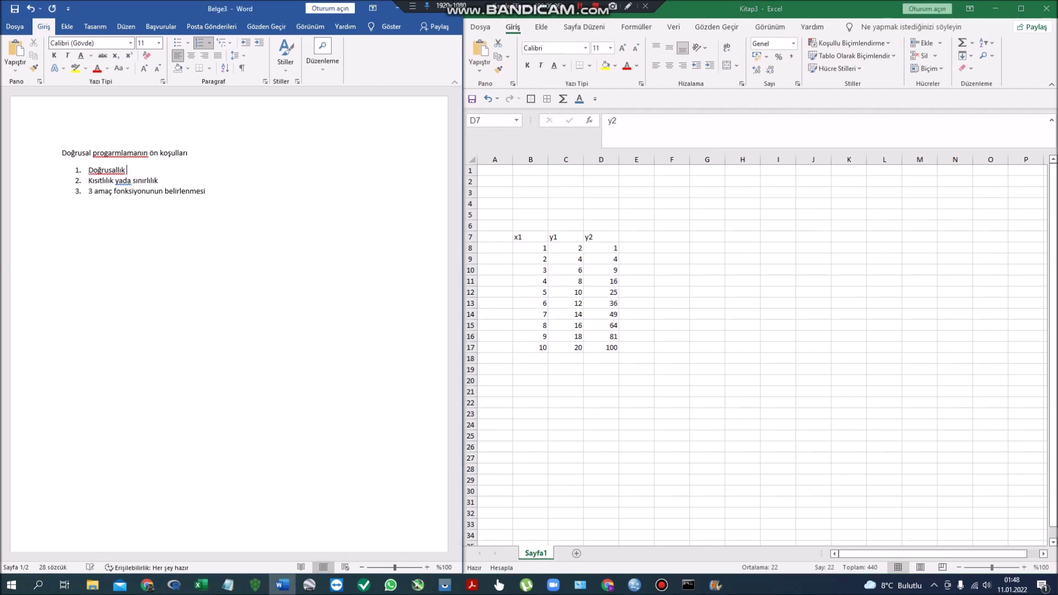
Append (mx+n) after Doğrusallık in the first list item
text((mx+)
text(n)
mouse_move(201, 204)
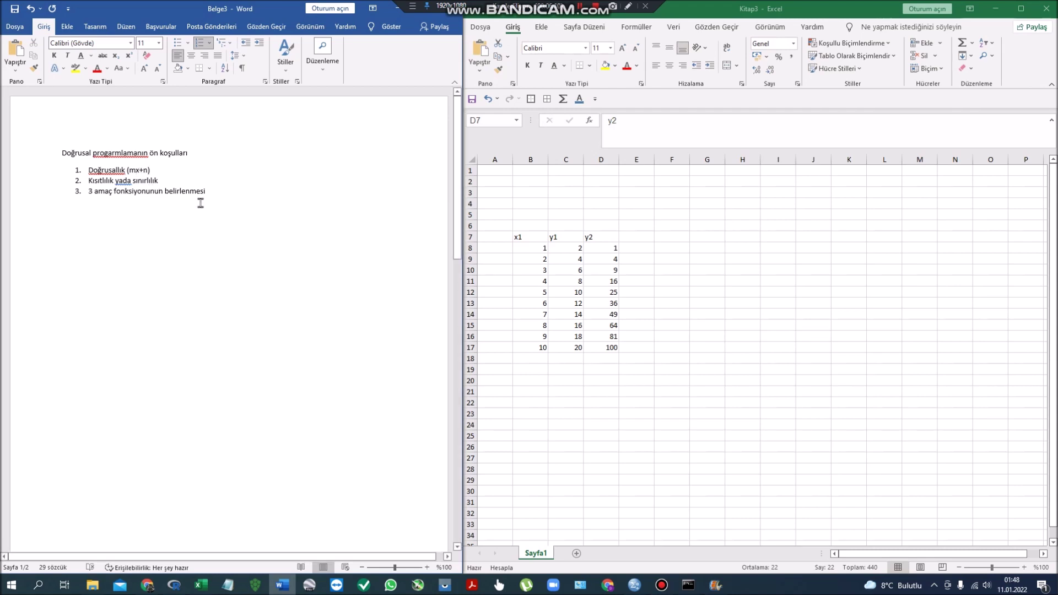
triple_click(128, 169)
click(185, 182)
drag(115, 181, 169, 191)
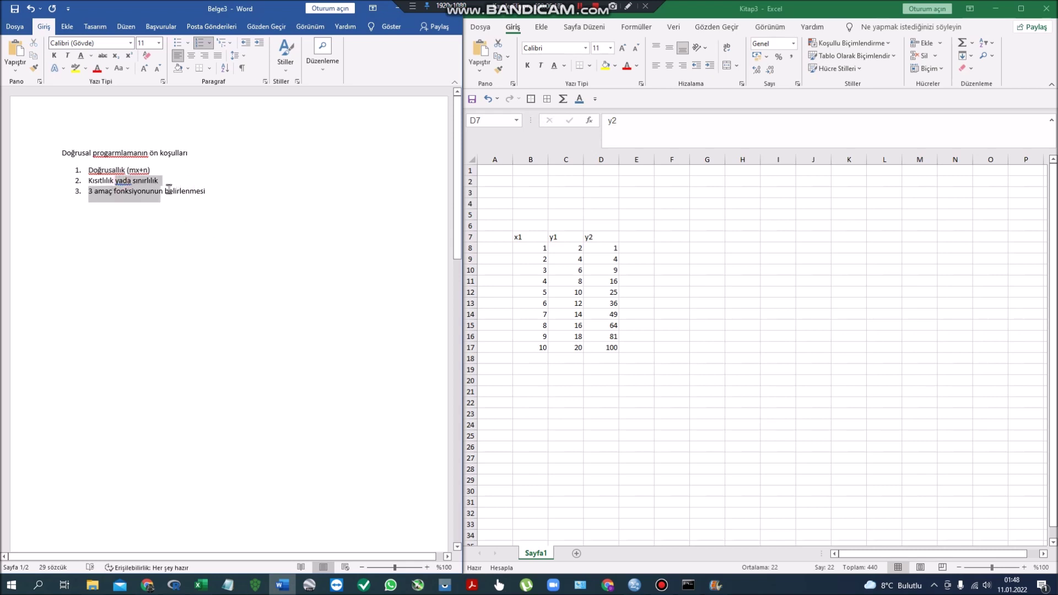
click(164, 184)
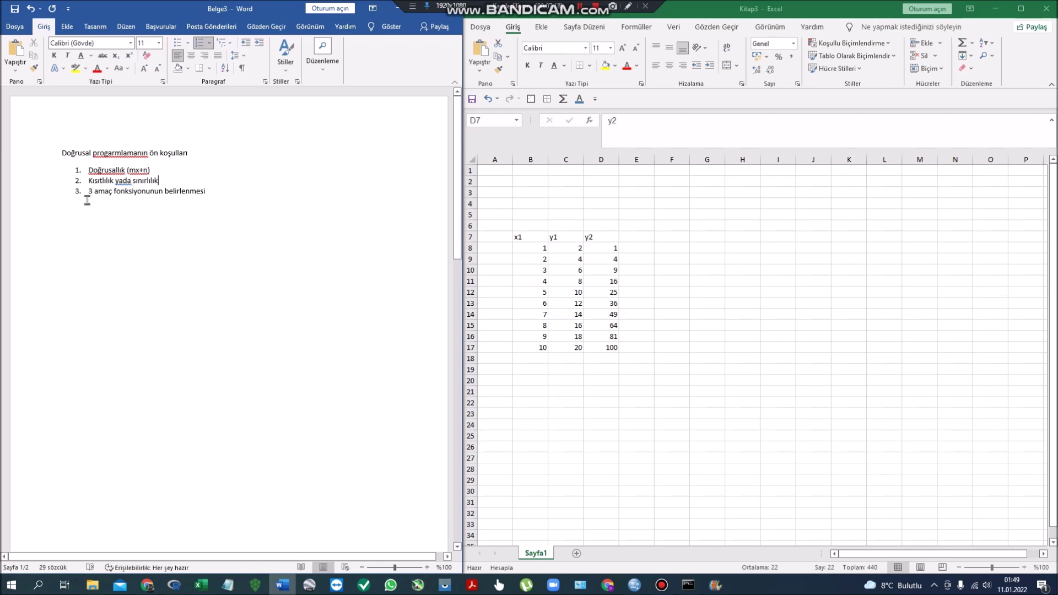
Select the third precondition, then deselect it below the list, leaving the note unchanged
triple_click(184, 191)
click(237, 215)
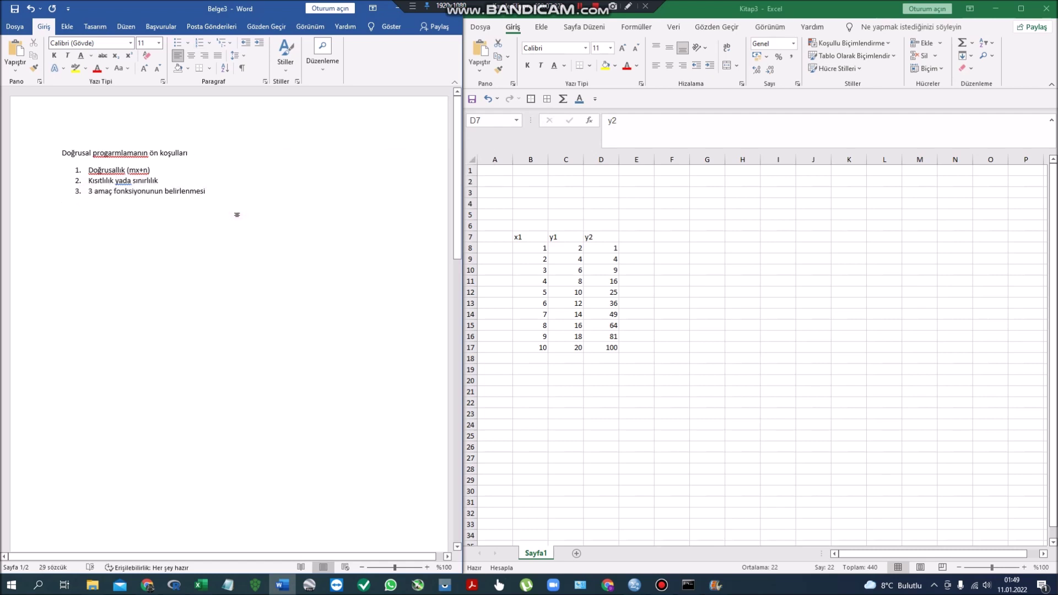